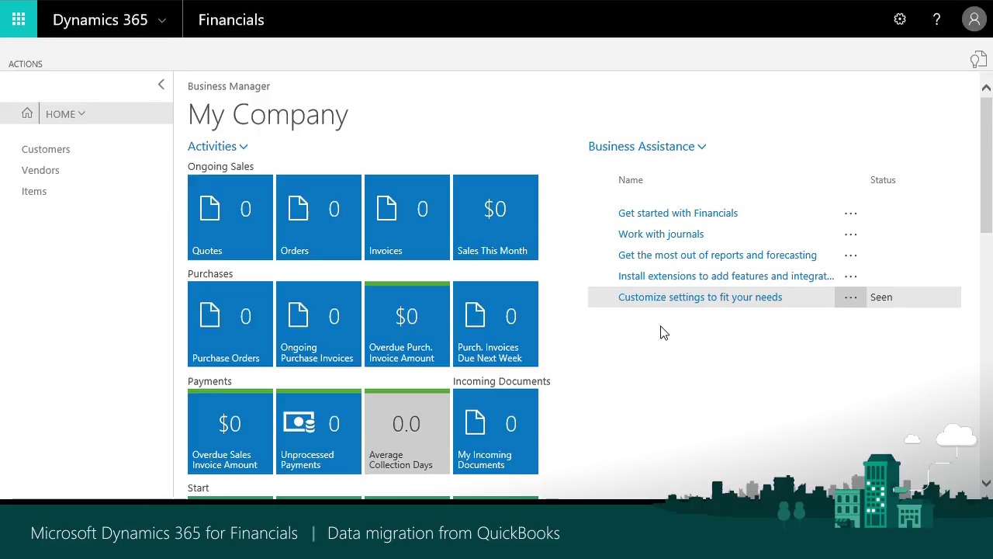
pyautogui.click(979, 23)
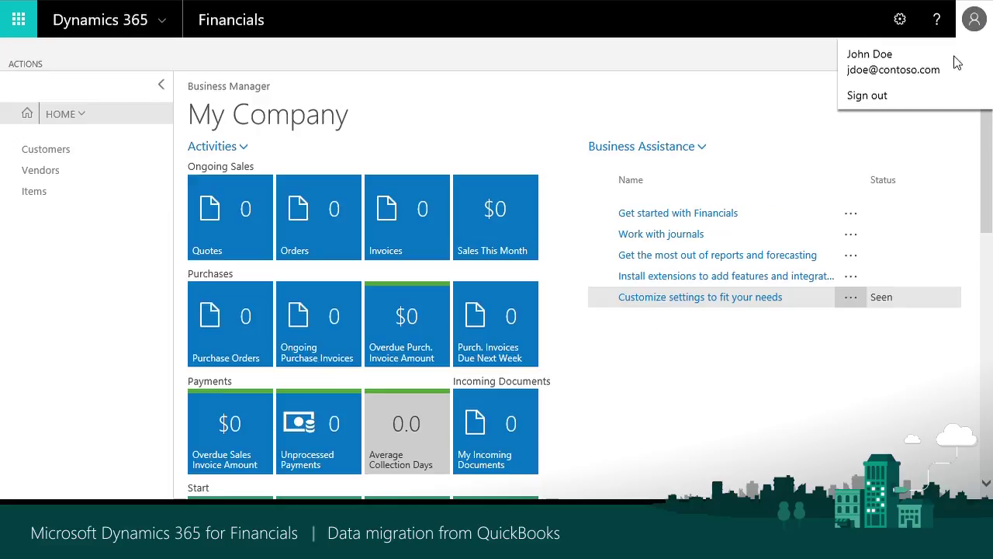
pyautogui.click(759, 102)
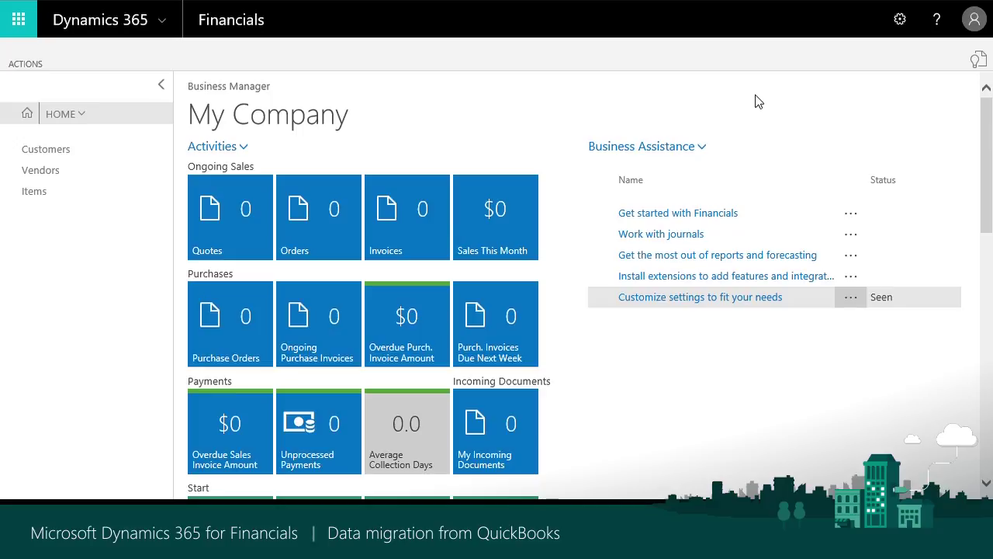
# Start the Migrate business data guide from the assisted setup list
pyautogui.click(24, 67)
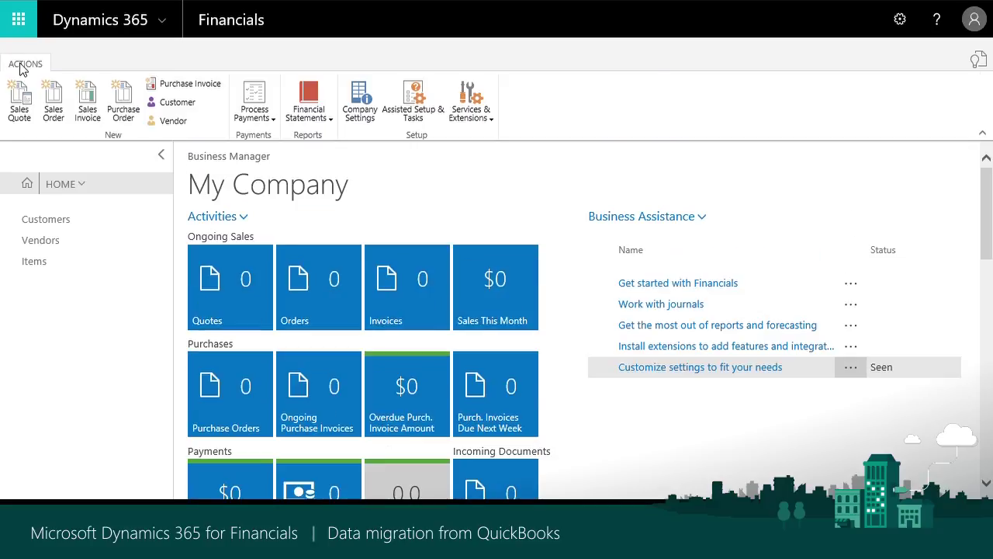
pyautogui.click(425, 115)
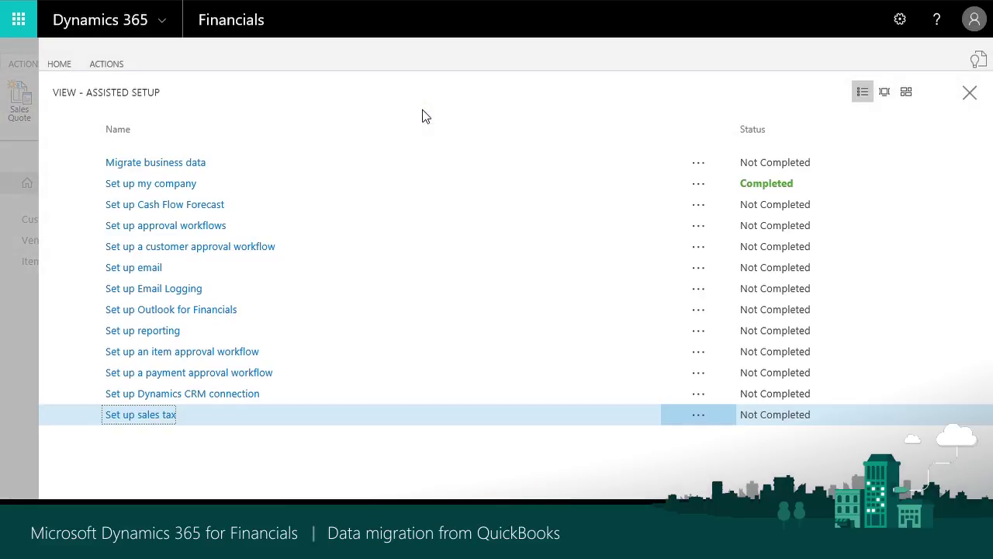
pyautogui.click(132, 167)
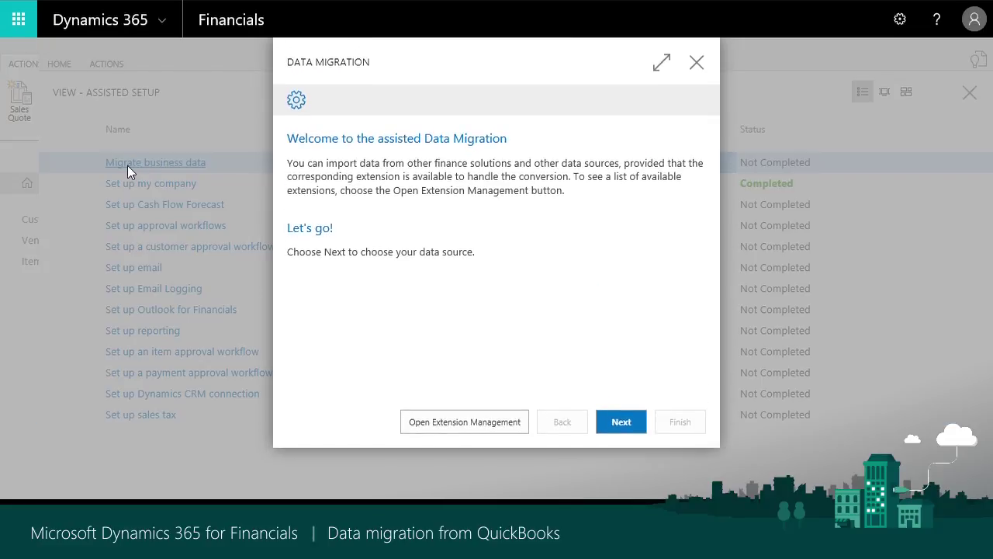
# Choose Import from QuickBooks (IIF) as the data source and continue to the file upload instructions
pyautogui.click(619, 427)
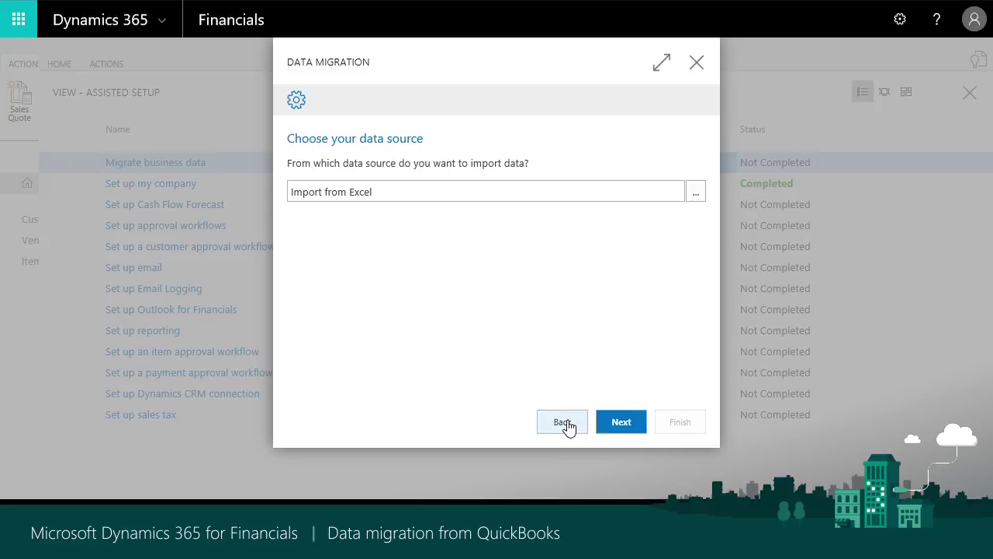
pyautogui.click(703, 197)
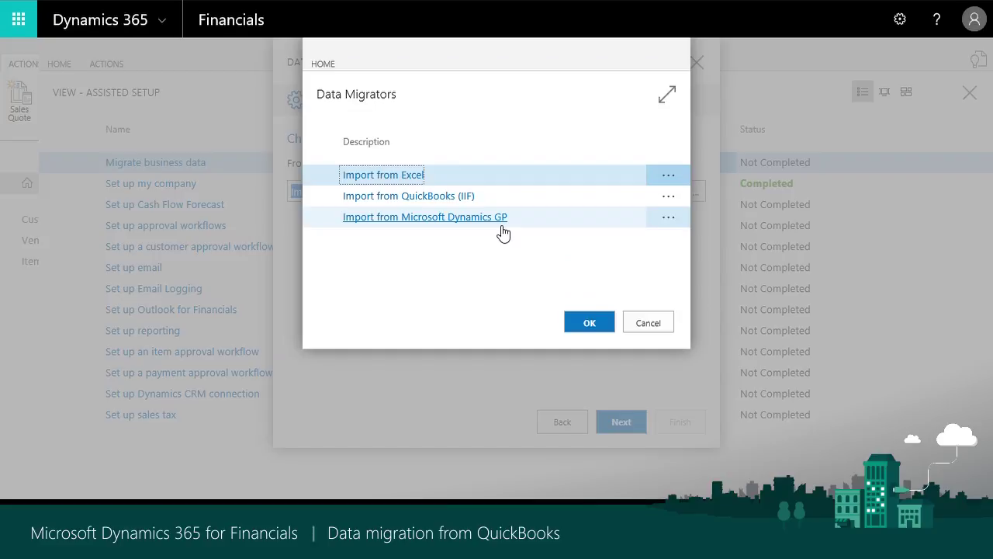
pyautogui.click(428, 199)
pyautogui.click(623, 427)
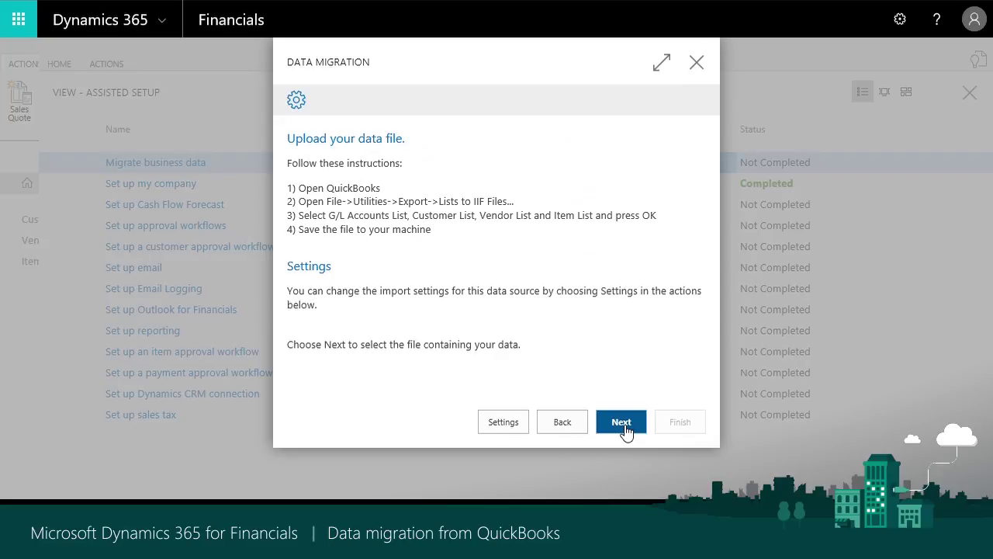
# In the data migration settings, review the Item template's details and set ITEM000001 as the default item template
pyautogui.click(521, 425)
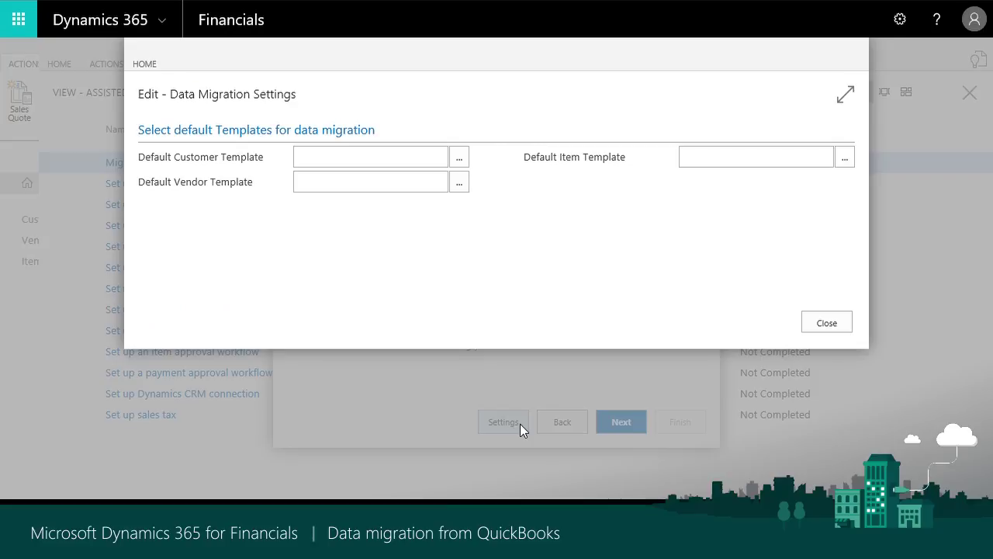
pyautogui.click(845, 162)
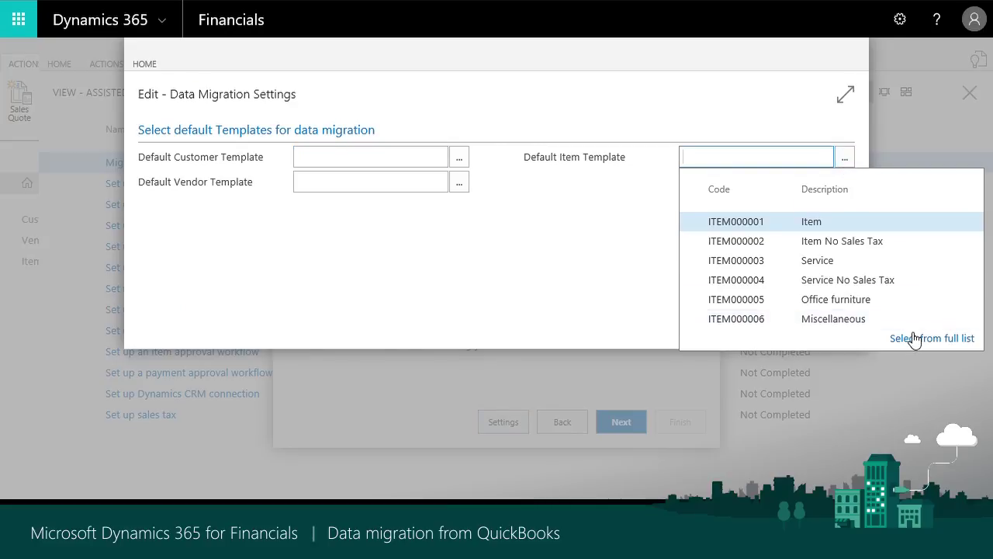
pyautogui.click(915, 340)
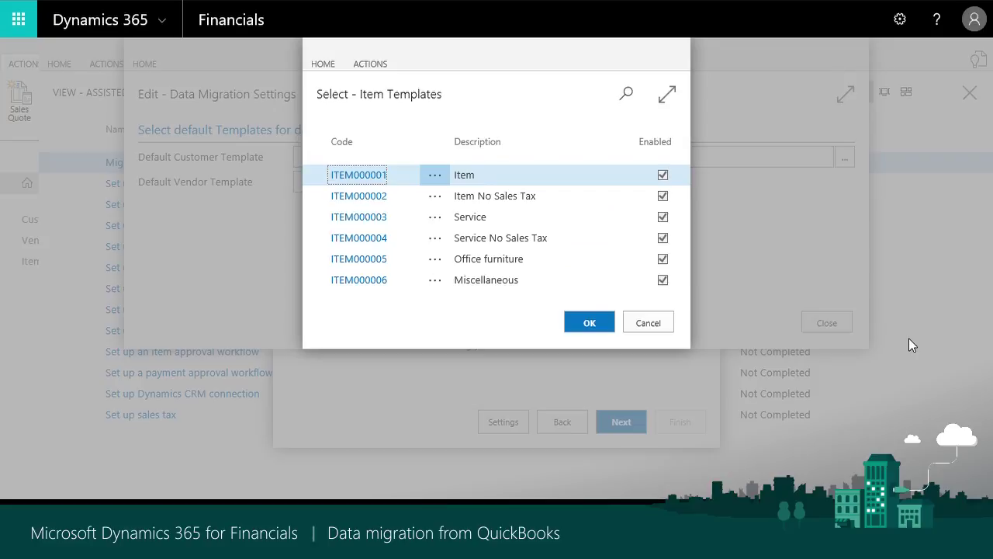
pyautogui.click(371, 65)
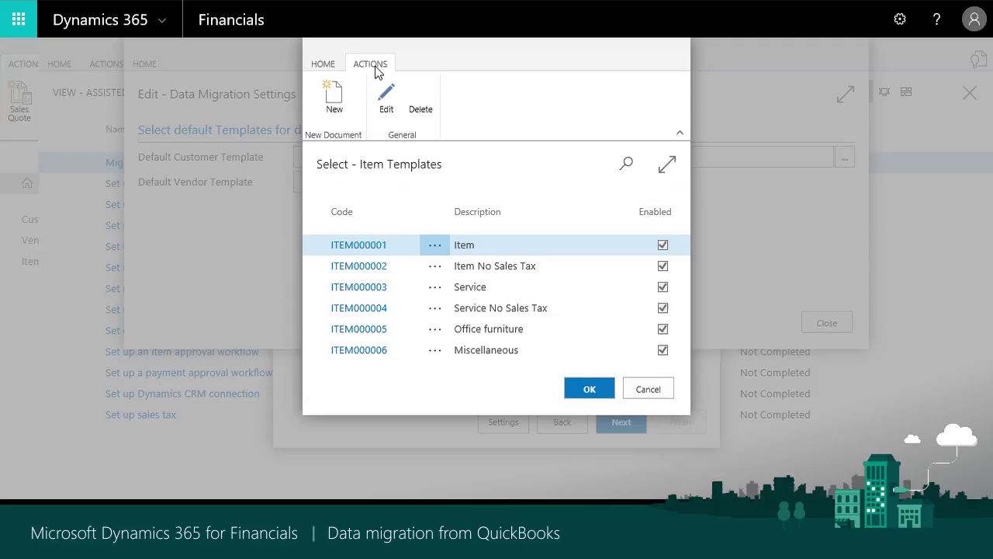
pyautogui.click(378, 107)
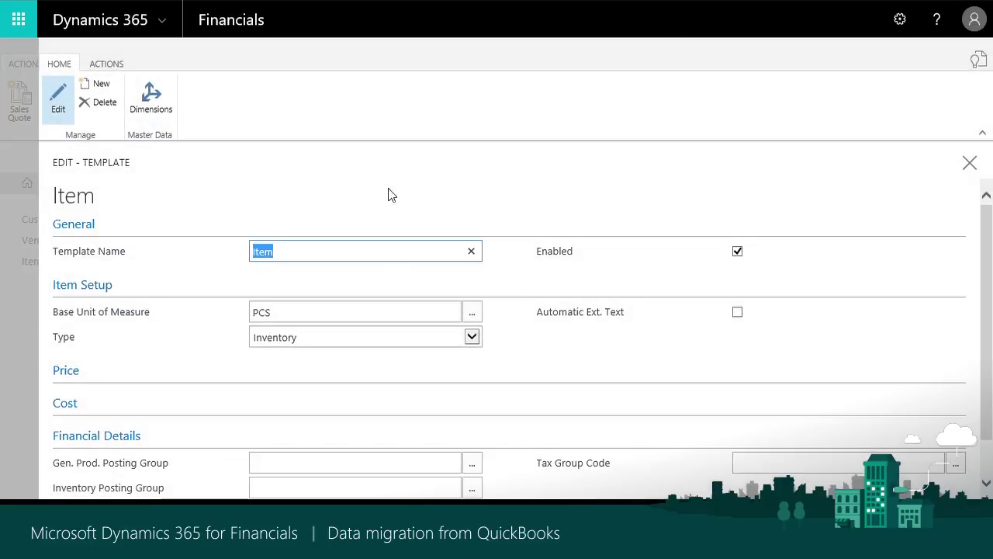
pyautogui.scroll(-1, 318, 290)
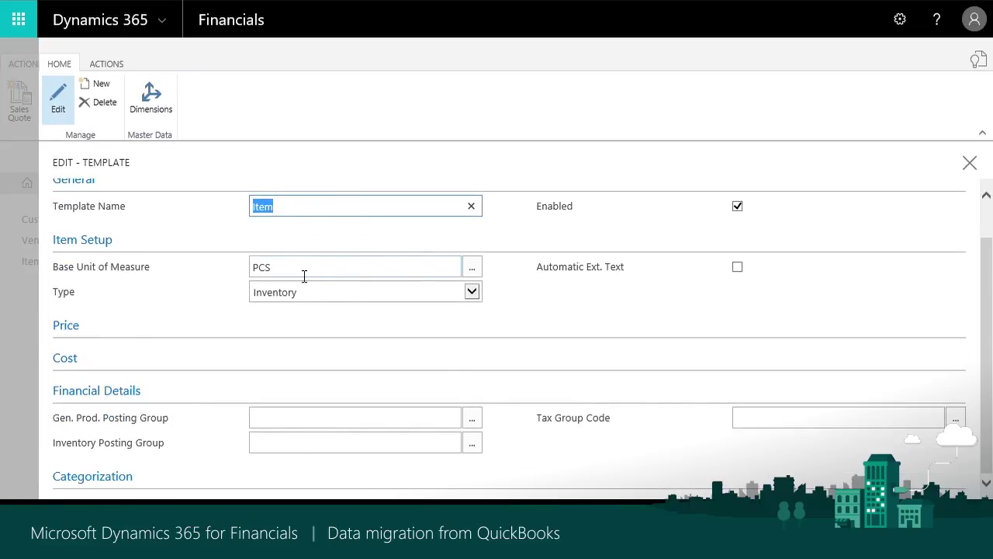
pyautogui.click(975, 166)
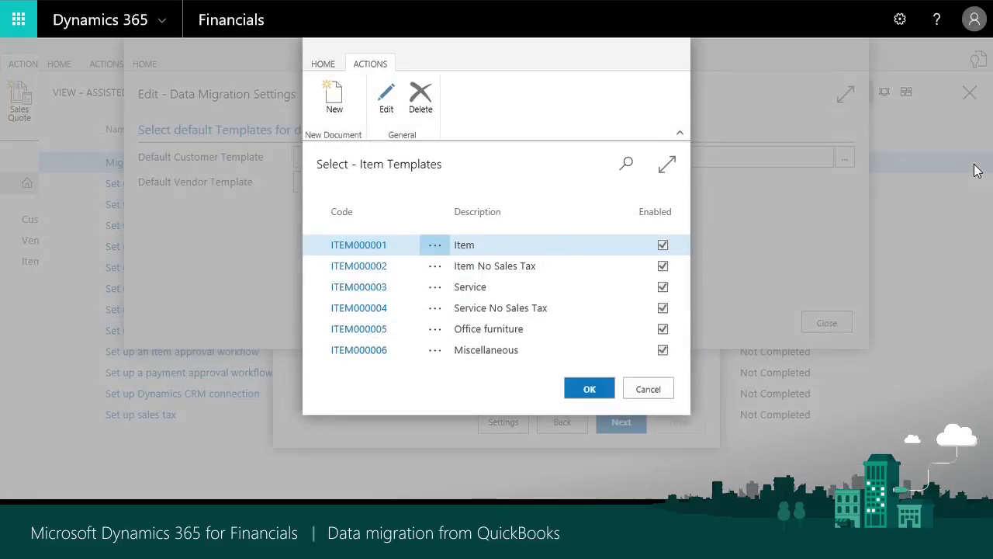
pyautogui.click(372, 245)
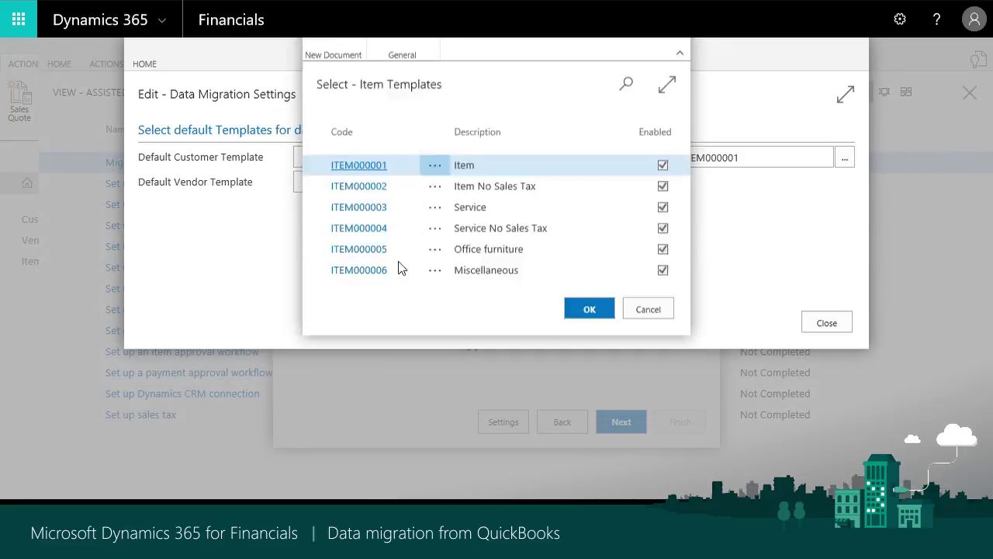
pyautogui.click(828, 325)
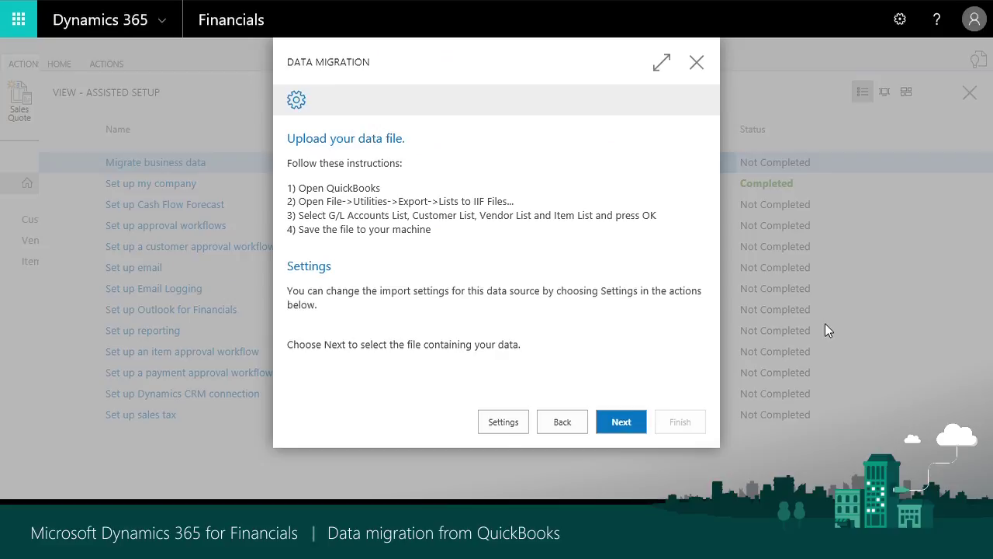
# Import the QuickBooks data file and start applying the selected G/L Account, Customer, Vendor and Item tables
pyautogui.click(631, 426)
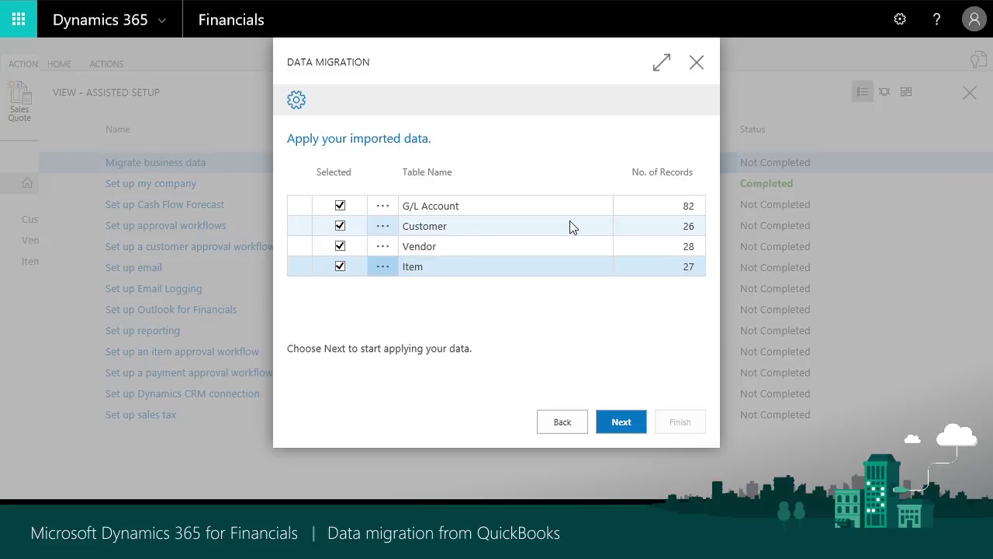
pyautogui.click(641, 426)
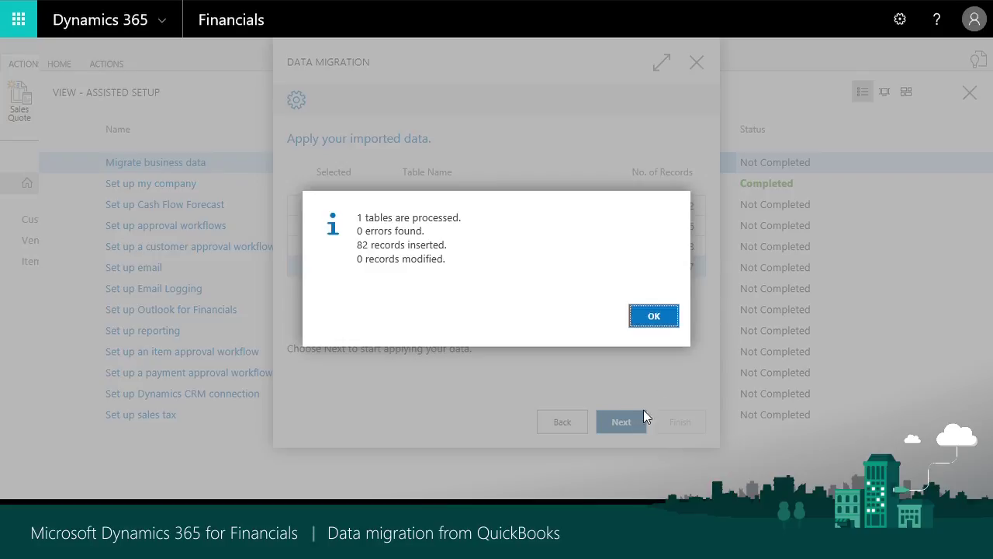
pyautogui.click(674, 313)
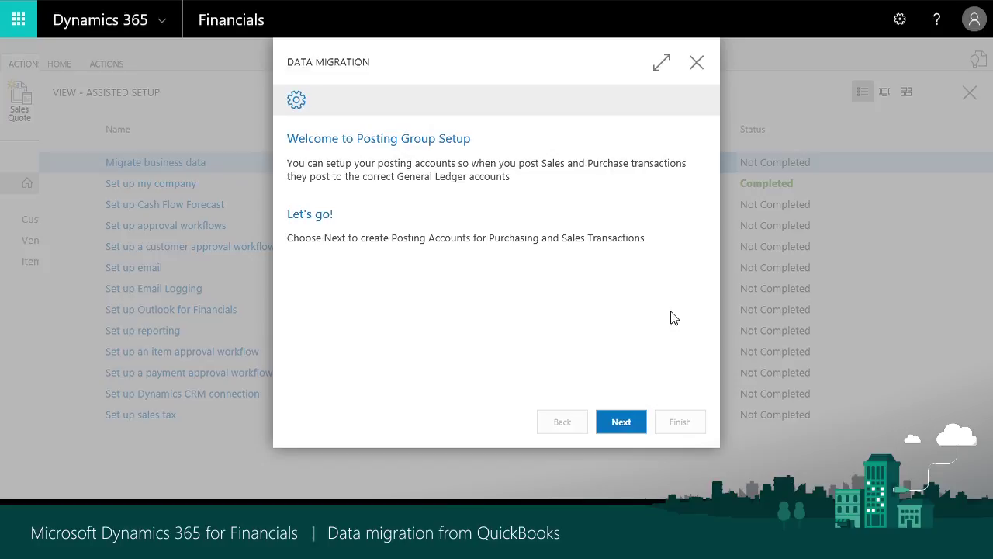
# In the posting group setup, set the Sales Account to 4000 and the Purch. Account to 5000
pyautogui.click(622, 428)
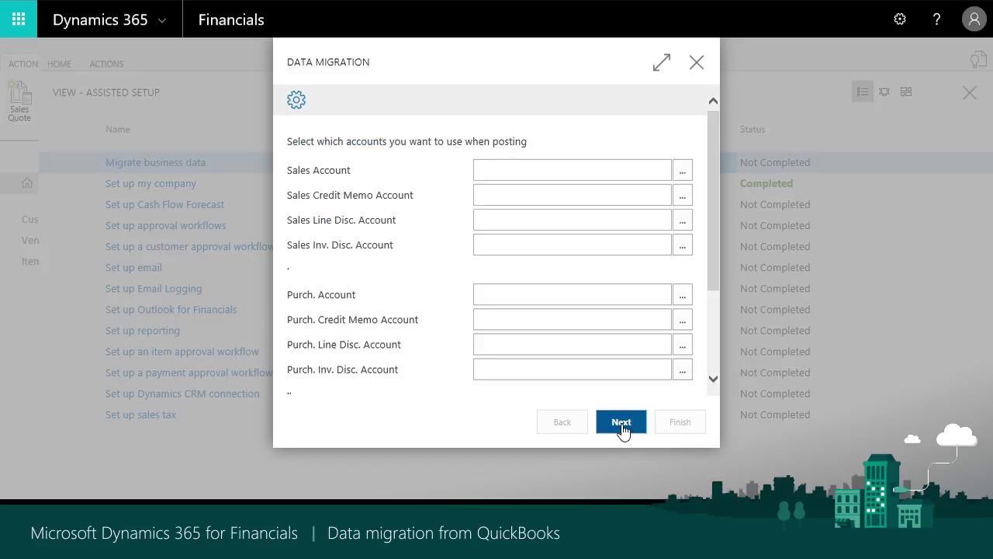
pyautogui.click(546, 176)
pyautogui.write('40')
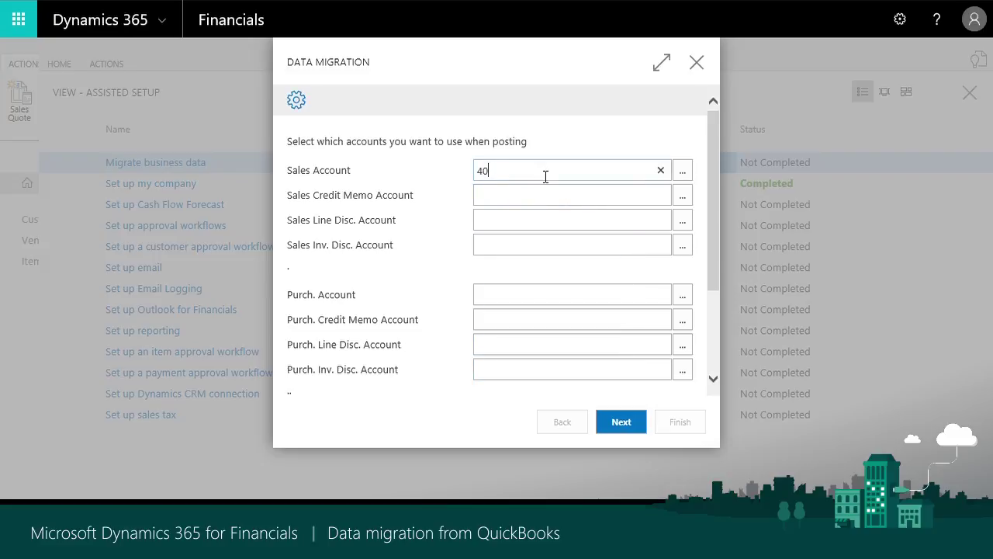
pyautogui.write('00')
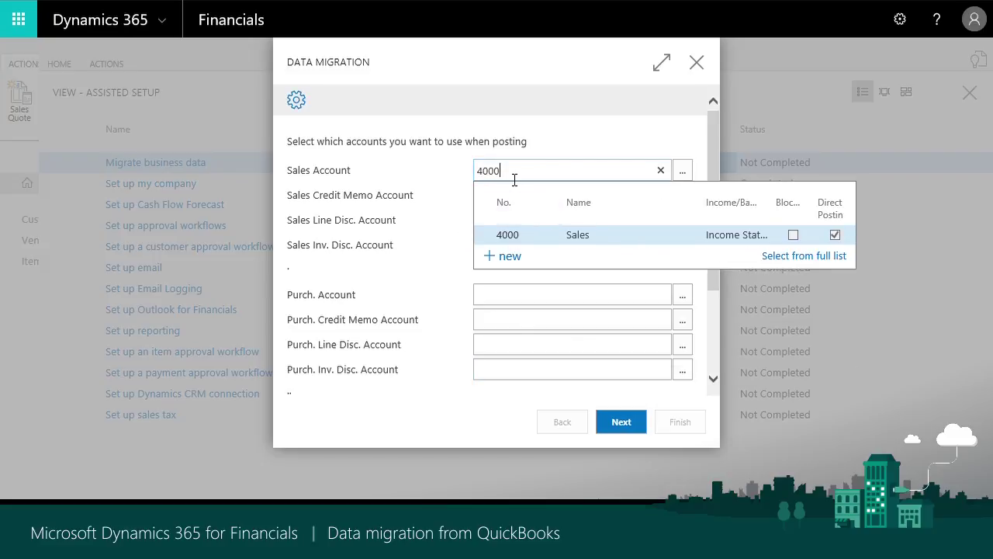
pyautogui.click(505, 235)
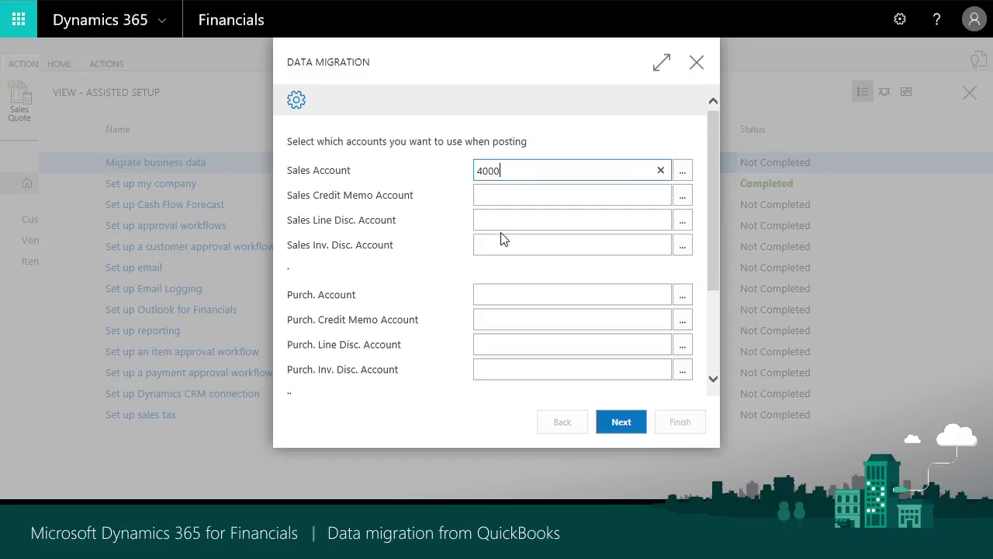
pyautogui.click(509, 294)
pyautogui.write('5000')
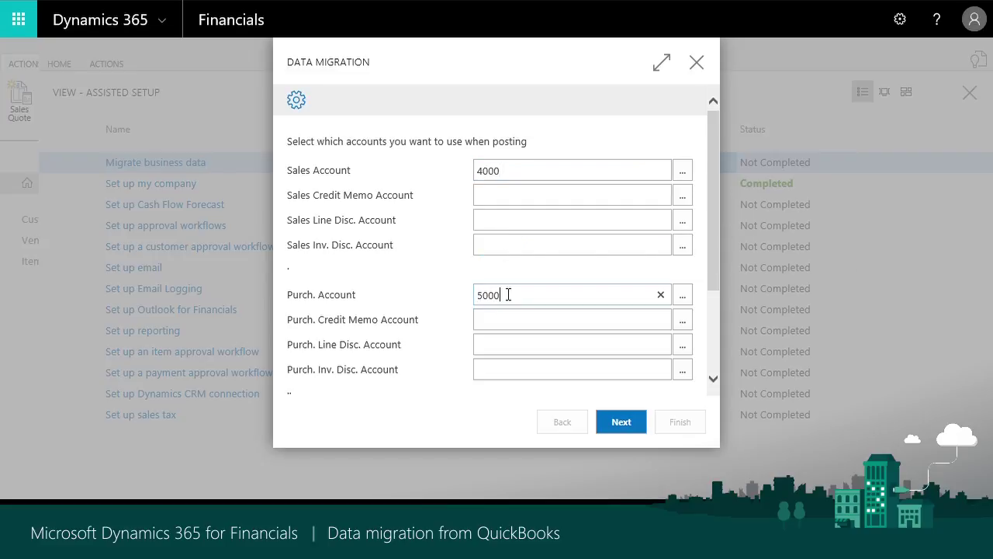
pyautogui.press('Tab')
# For item imports, set the COGS Account and Inventory Adjmt. Account to 5100 and the Inventory Account to 1300
pyautogui.scroll(-2, 501, 290)
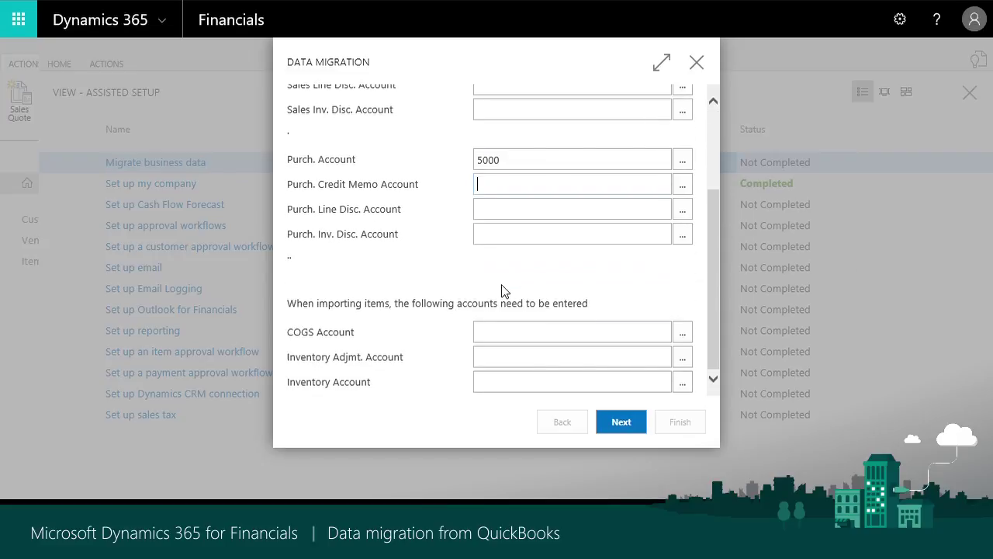
pyautogui.click(511, 335)
pyautogui.write('5100')
pyautogui.press('Tab')
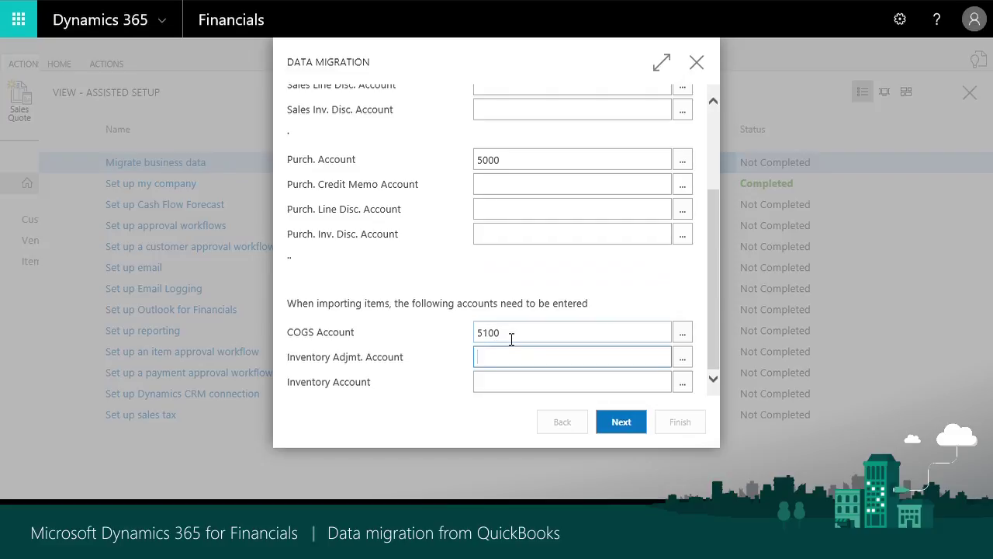
pyautogui.write('5100')
pyautogui.press('Tab')
pyautogui.write('130')
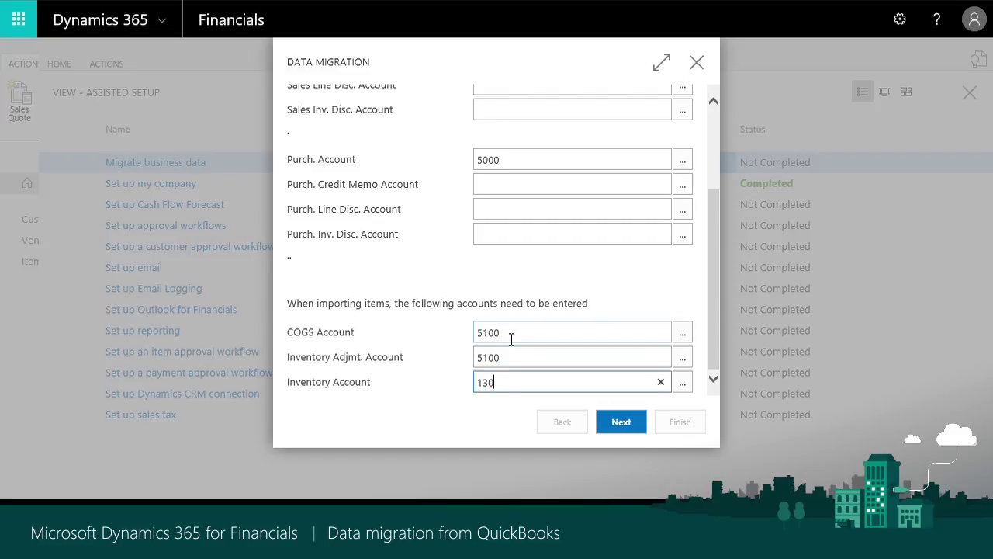
pyautogui.write('0')
pyautogui.press('Tab')
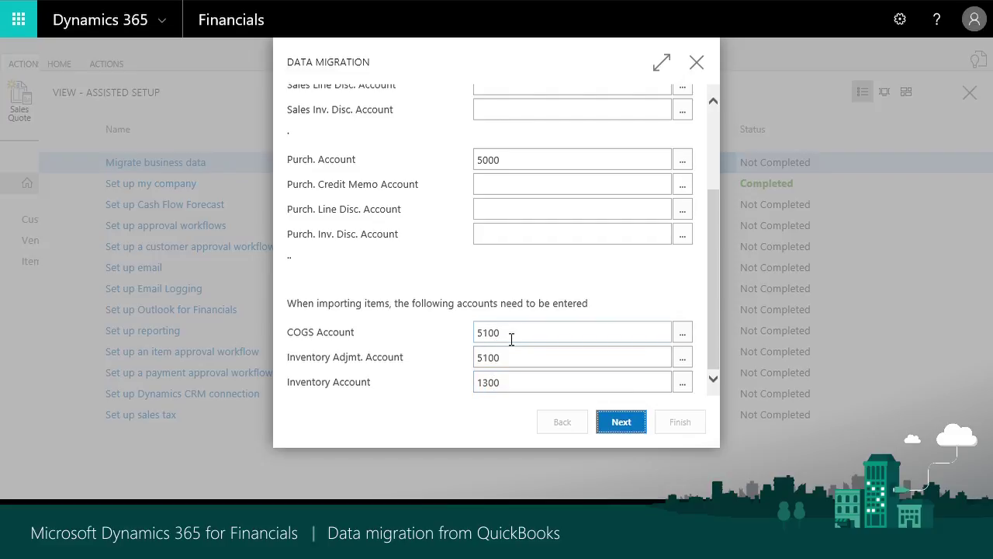
pyautogui.click(624, 426)
# Set the customers' Receivables Account to 1200 and the vendors' Payables Account to 2100, and apply the remaining imported data
pyautogui.click(514, 220)
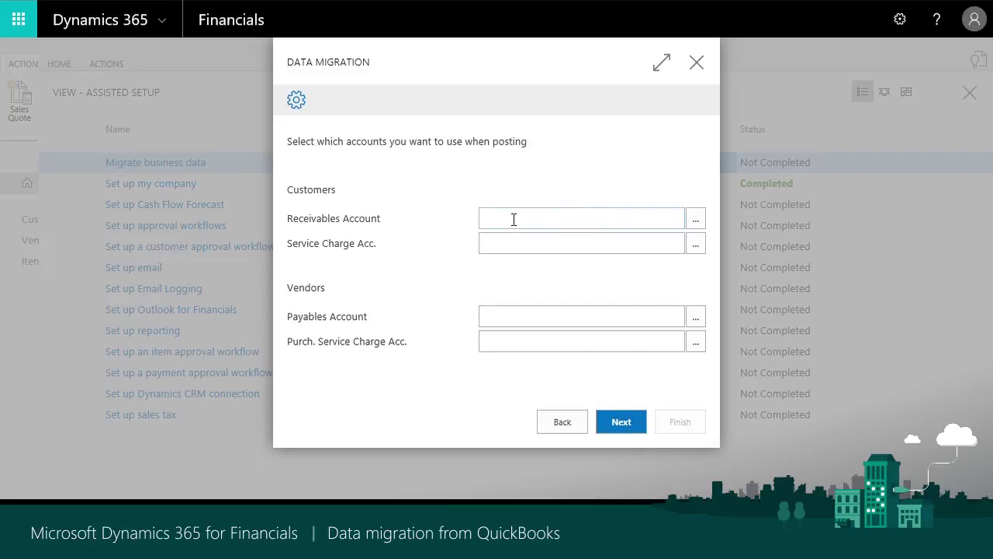
pyautogui.write('1200')
pyautogui.press('Tab')
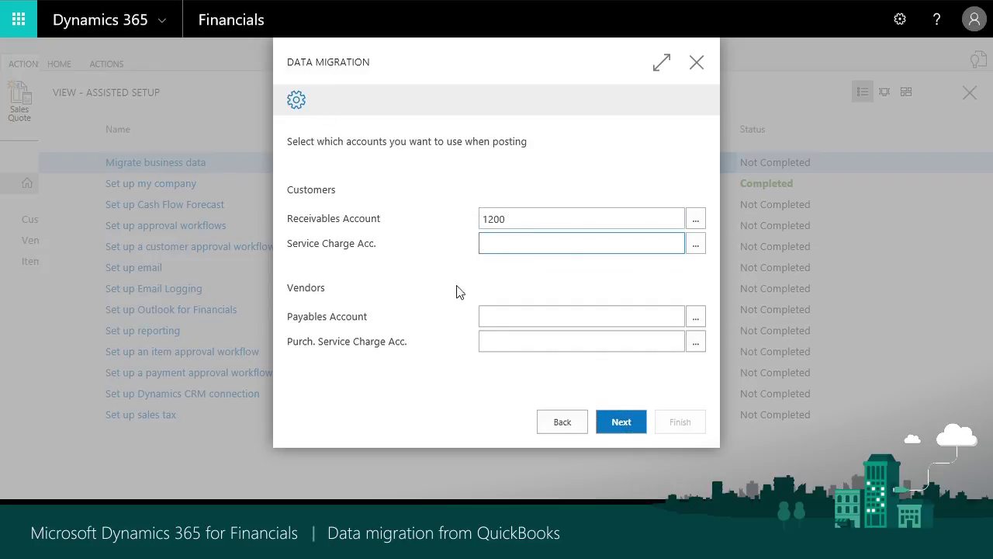
pyautogui.click(510, 317)
pyautogui.write('2100')
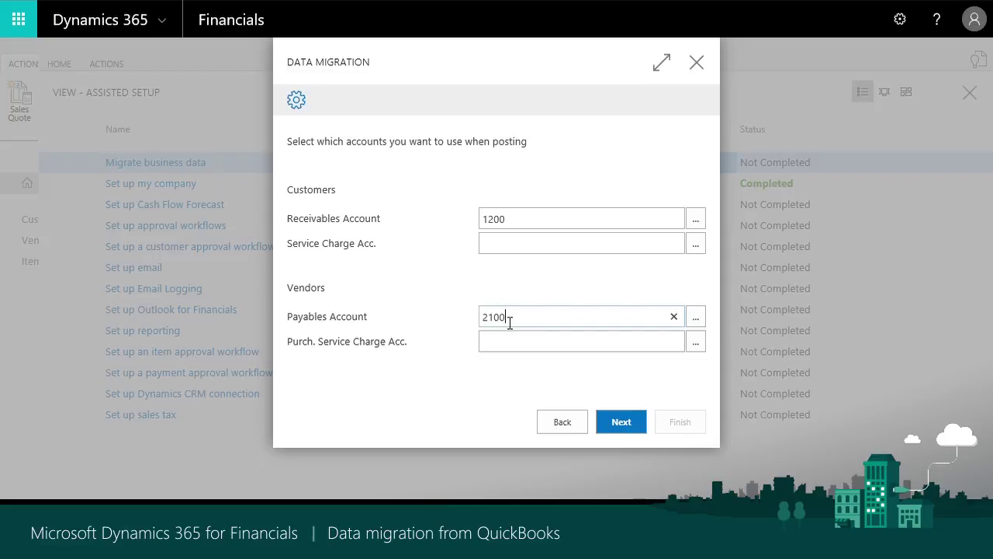
pyautogui.press('Tab')
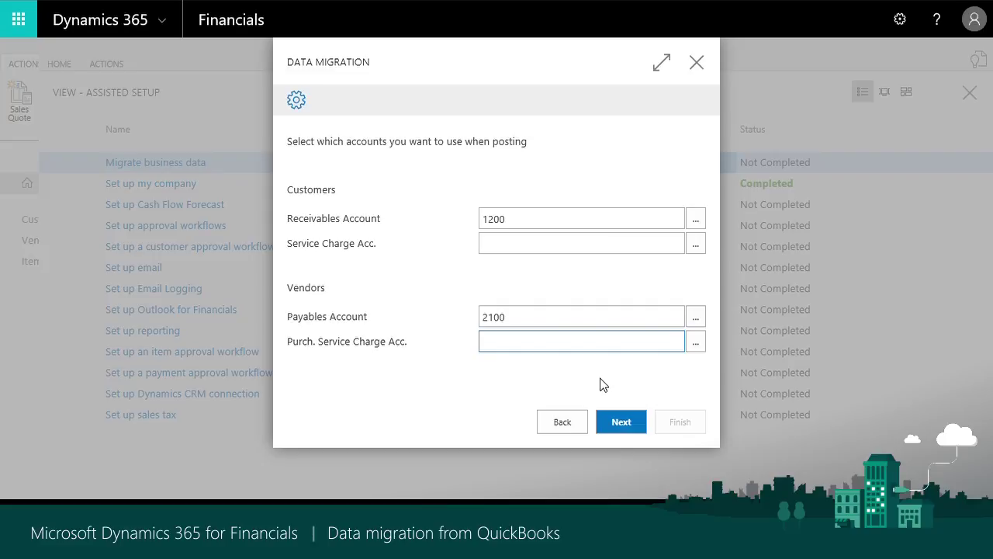
pyautogui.click(633, 427)
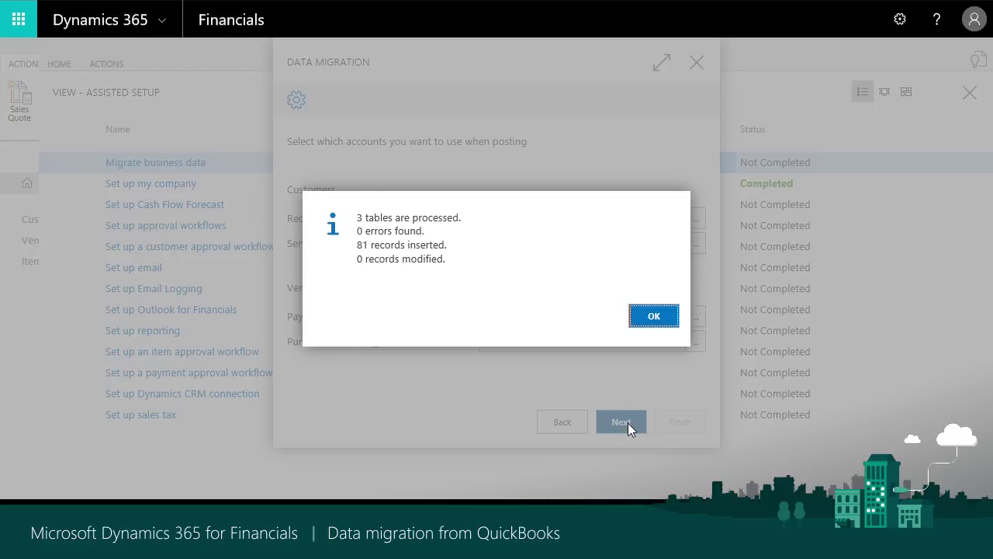
pyautogui.click(655, 316)
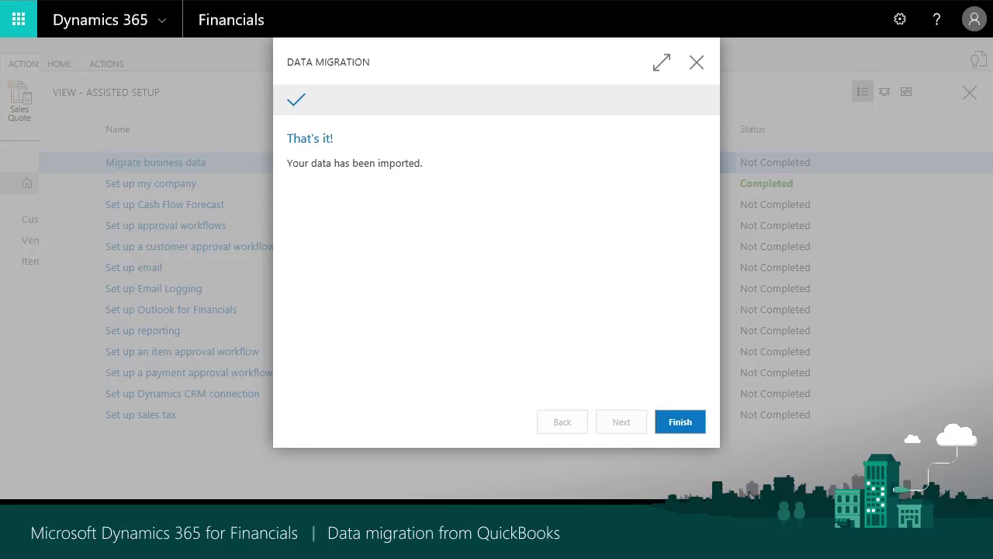
# Finish the data migration guide and close the assisted setup list
pyautogui.click(692, 428)
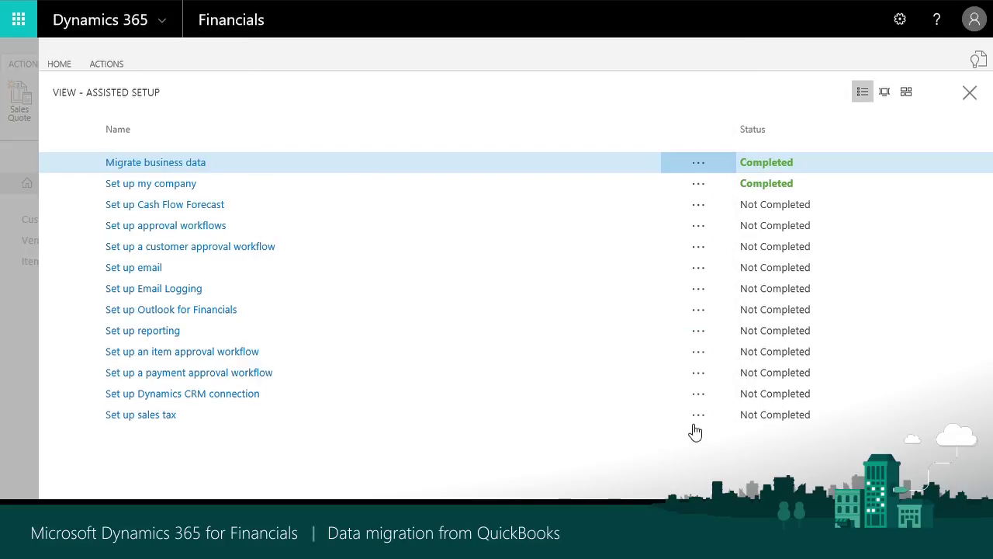
pyautogui.click(970, 93)
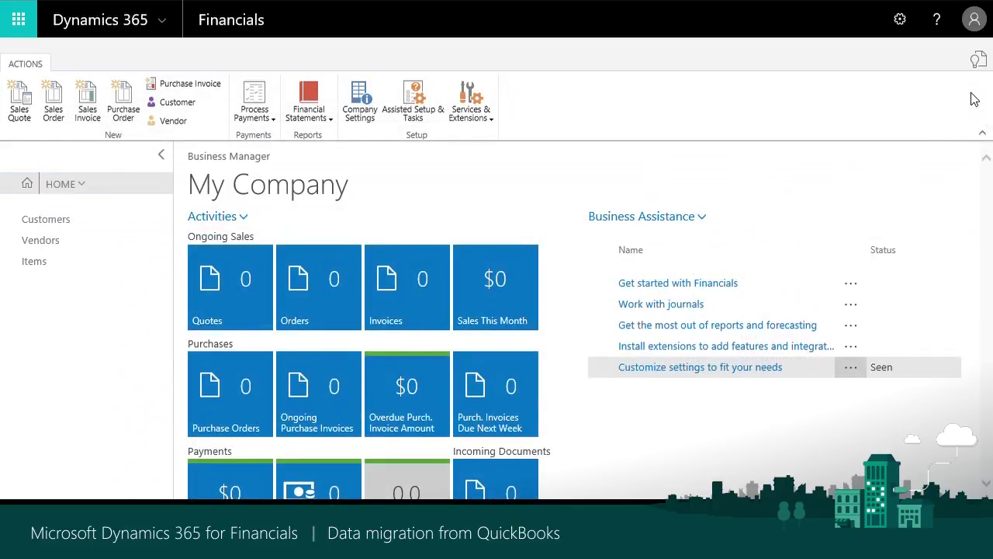
# Review the imported records in the Customers, Vendors and Items lists, one after the other
pyautogui.click(76, 225)
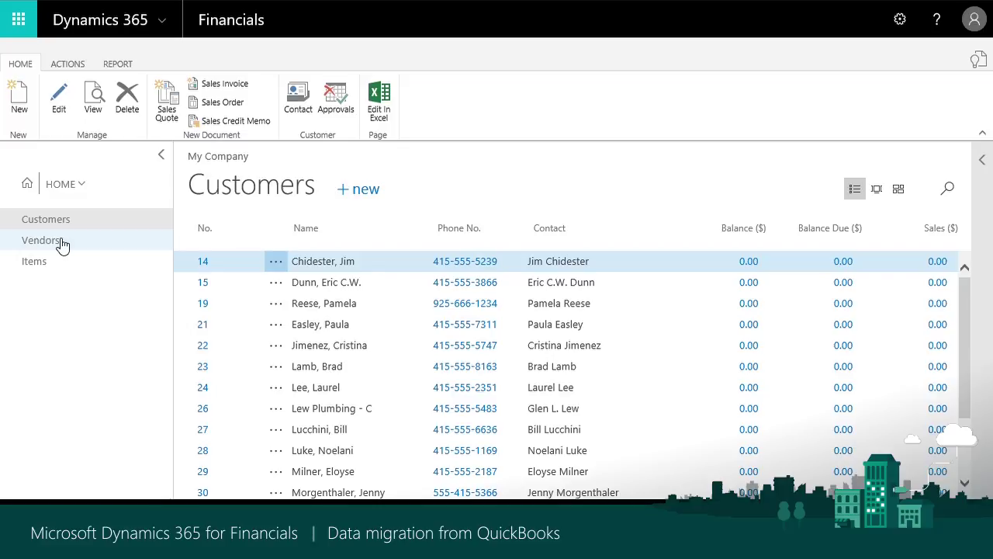
pyautogui.click(62, 242)
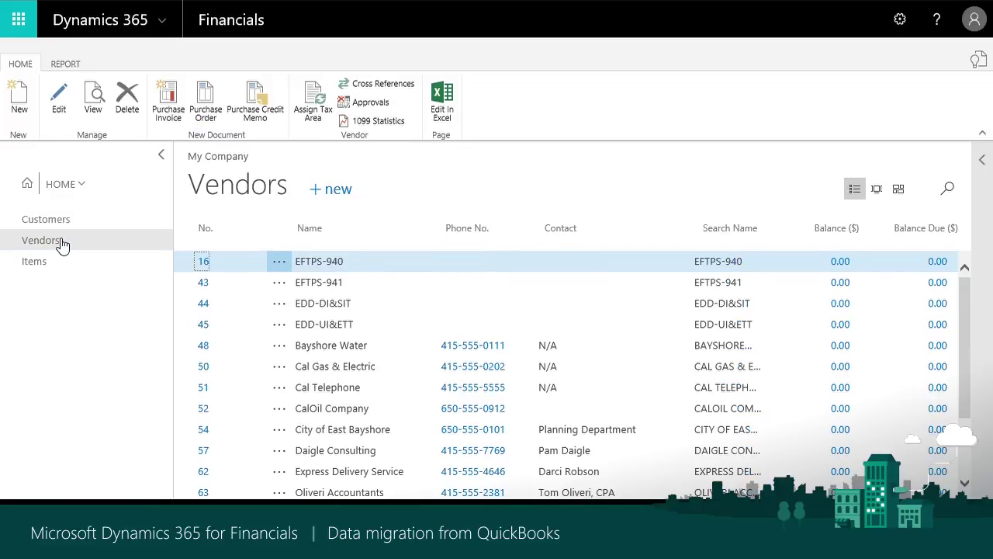
pyautogui.click(49, 267)
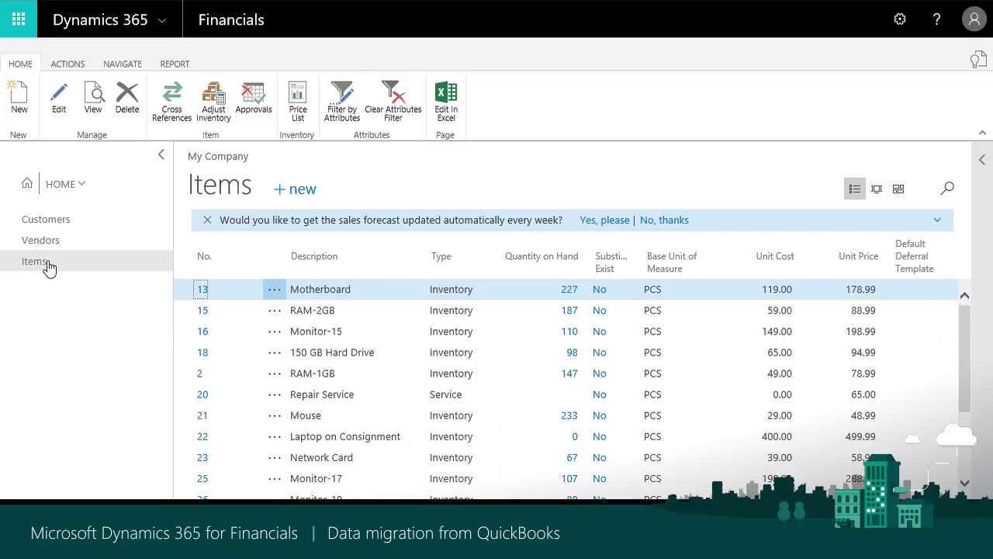
# Search for "chart of accounts", open the Finance department's Chart of Accounts page and examine the imported accounts' Net Change column
pyautogui.click(981, 60)
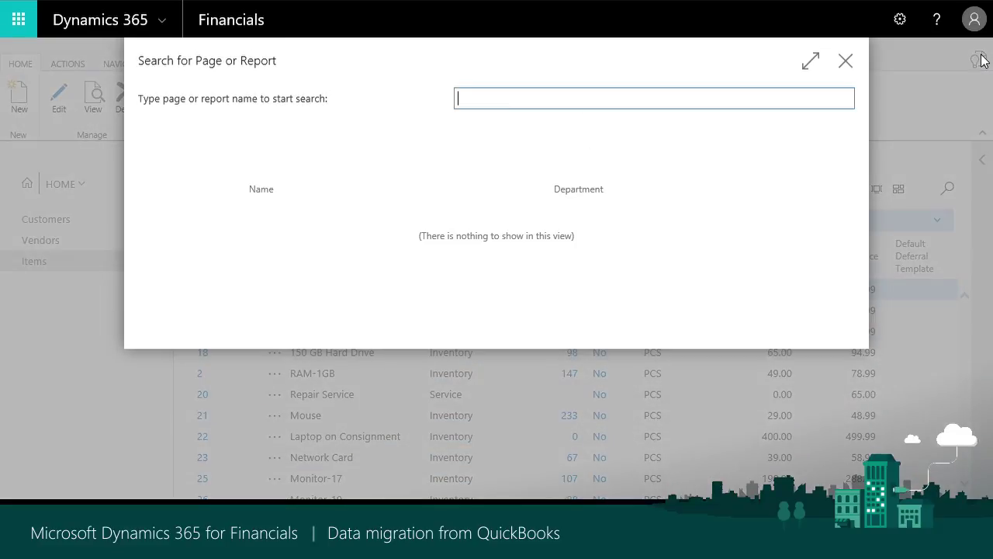
pyautogui.write('chart of accounts')
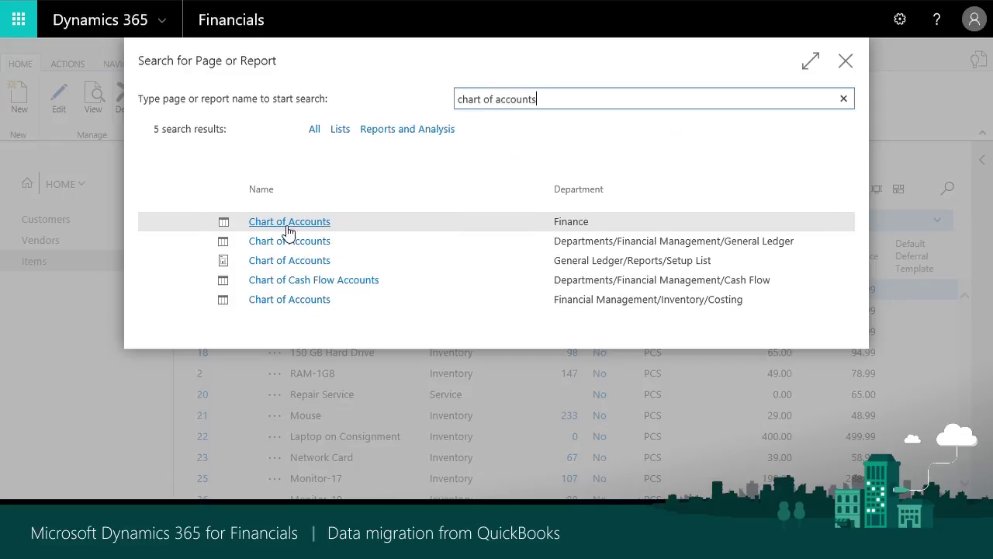
pyautogui.click(286, 226)
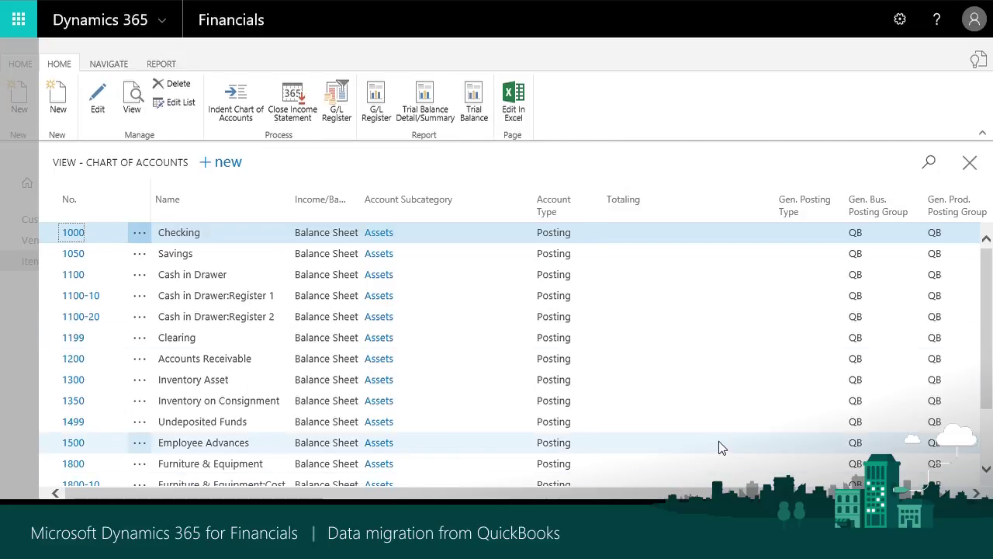
pyautogui.hscroll(5, 512, 349)
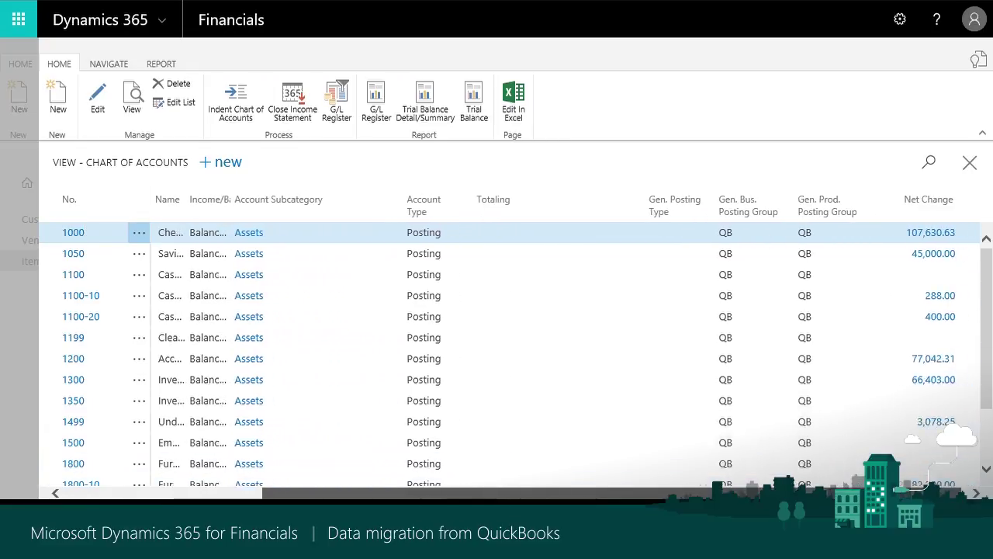